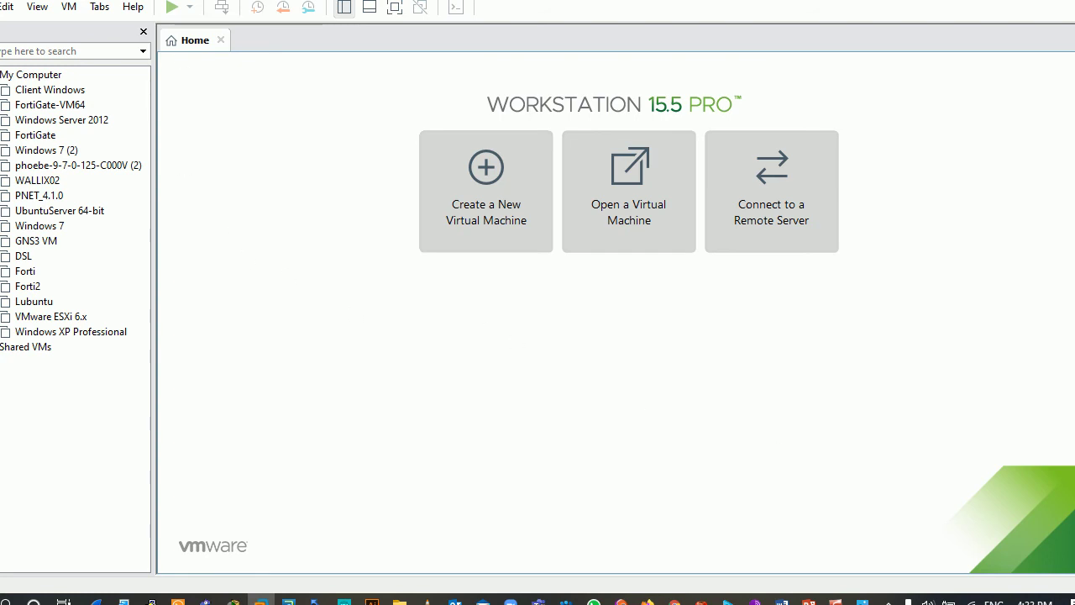
- Restore the VMware Workstation window from full screen and resize it to fill nearly the whole desktop
left_click_drag(430, 2, 534, 121)
left_click_drag(832, 298, 1056, 312)
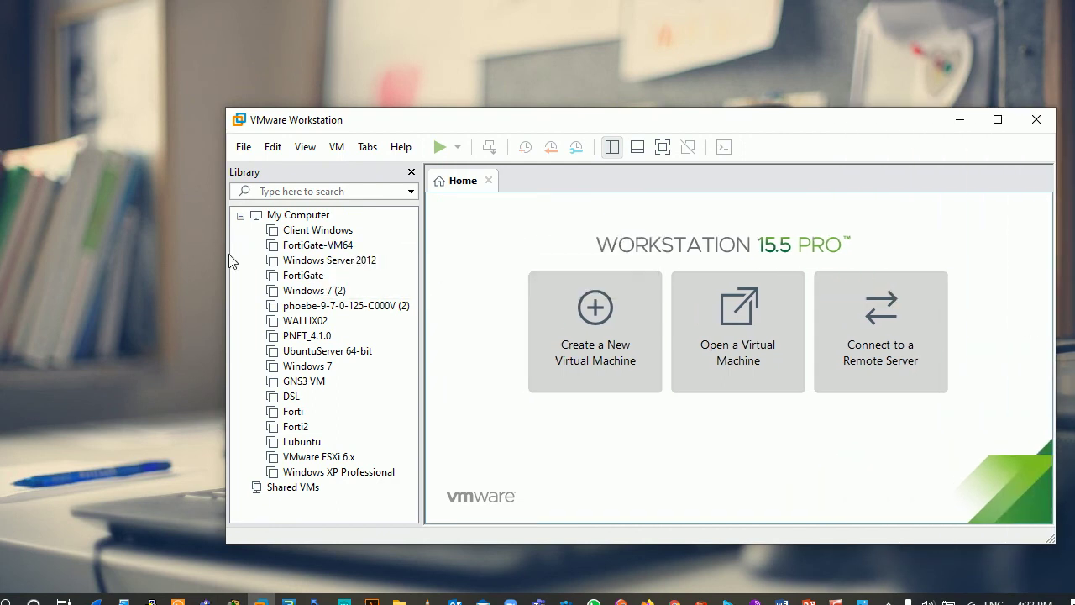
left_click_drag(222, 237, 84, 203)
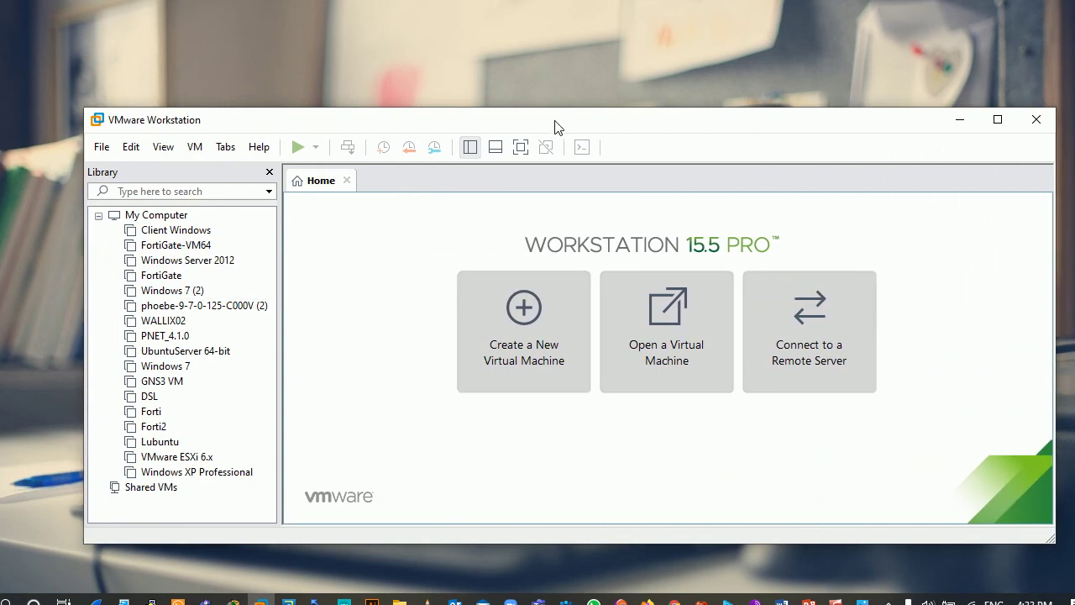
left_click_drag(530, 107, 521, 19)
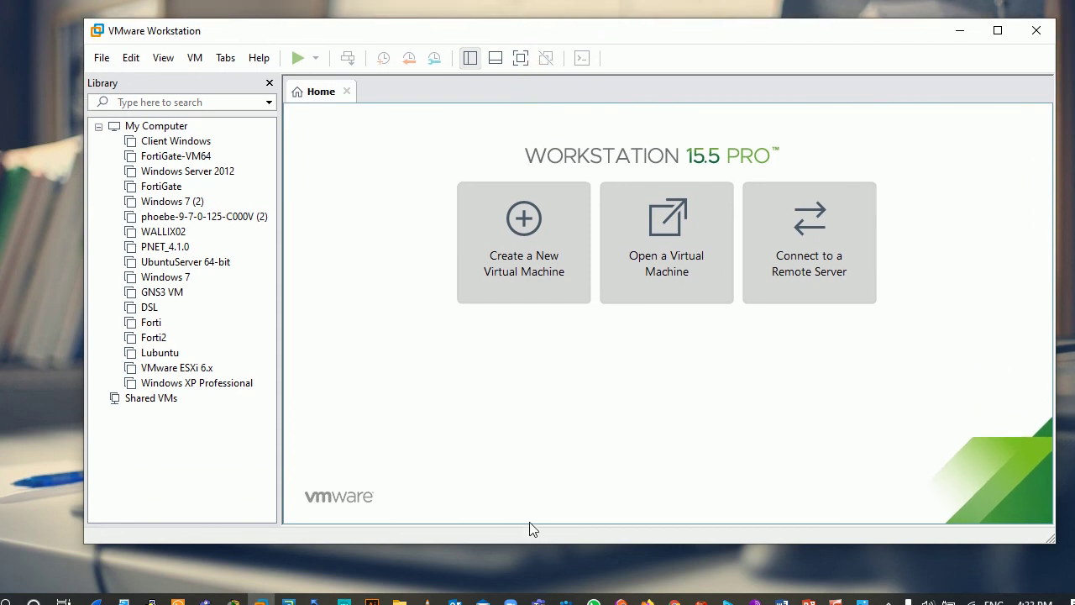
left_click_drag(523, 543, 520, 565)
left_click_drag(84, 428, 15, 410)
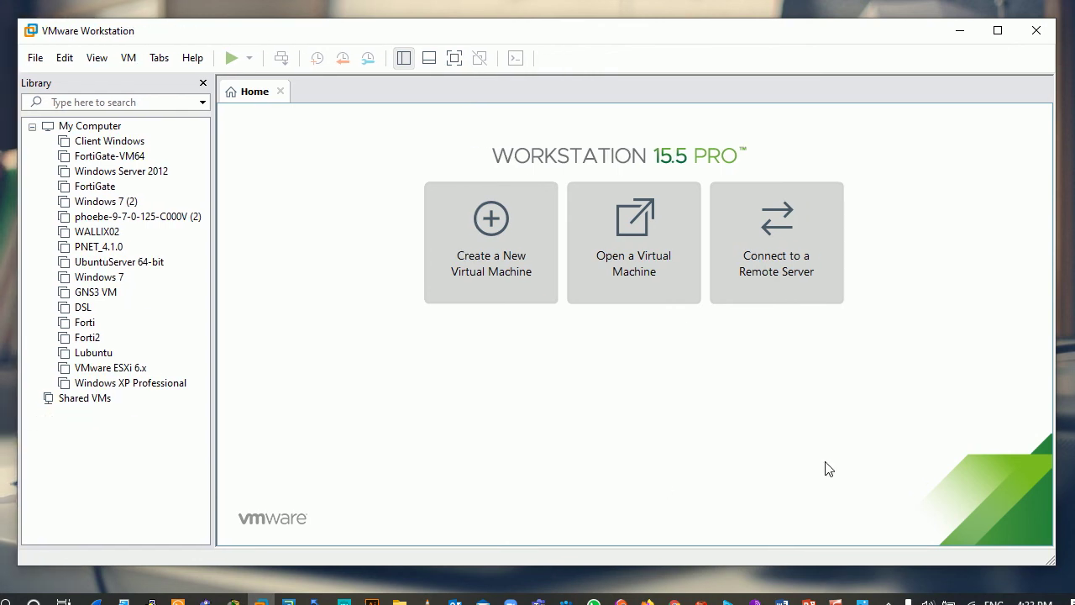
left_click_drag(1054, 372, 1063, 382)
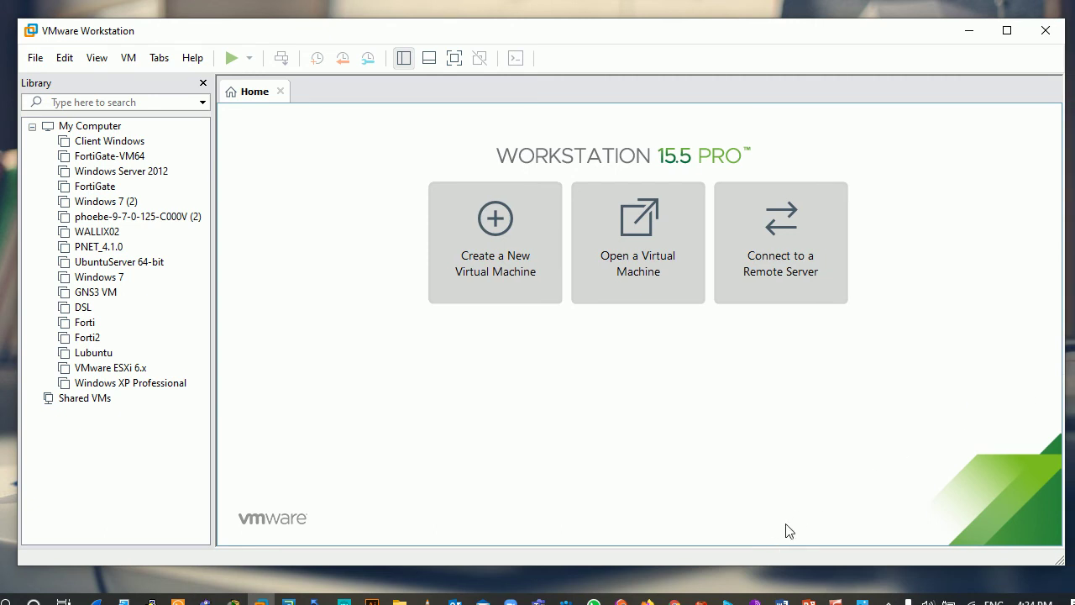
left_click_drag(653, 566, 653, 588)
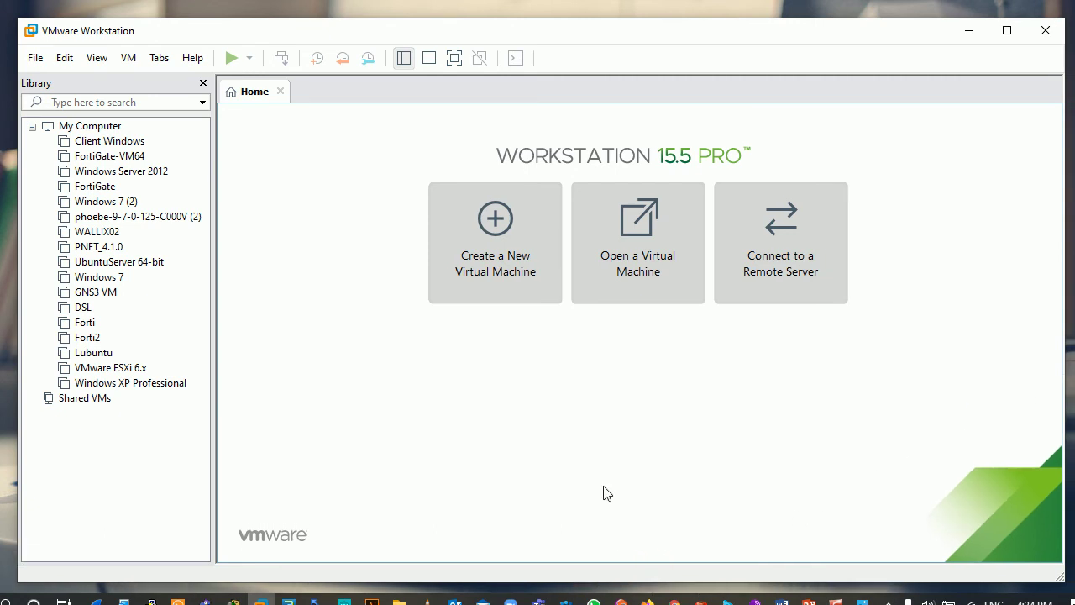
- Collapse the My Computer group in the library and examine the available File, Edit, VM, Tabs and Help commands
left_click(33, 127)
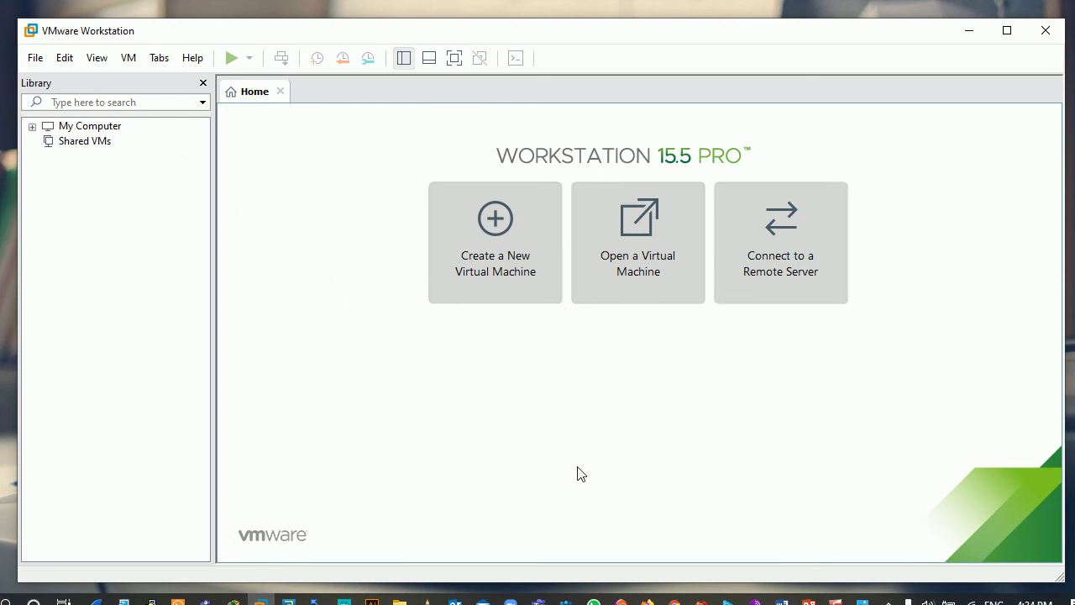
left_click(38, 57)
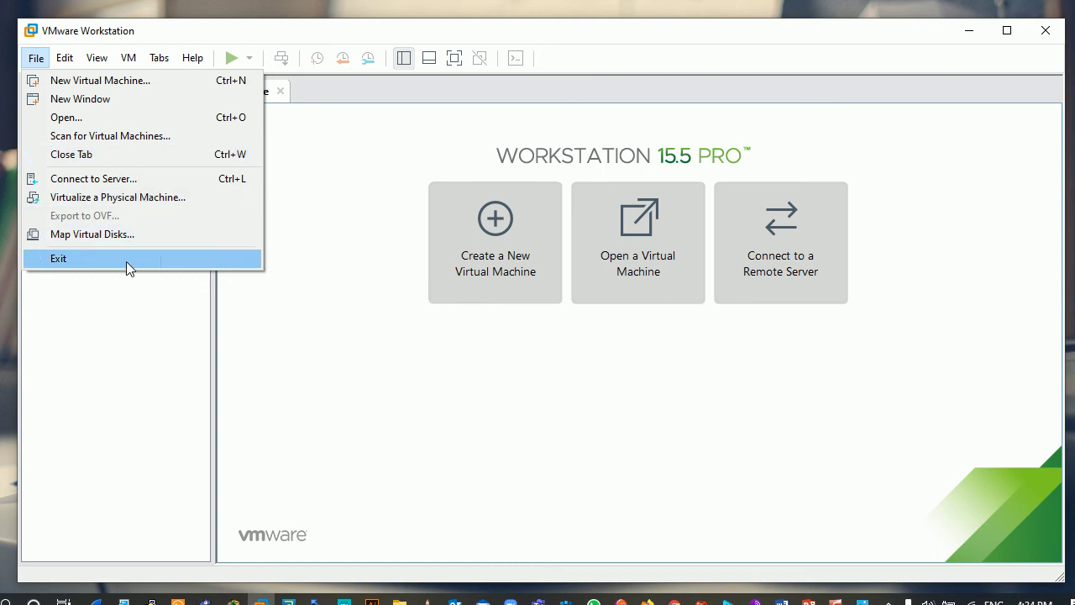
mouse_move(67, 57)
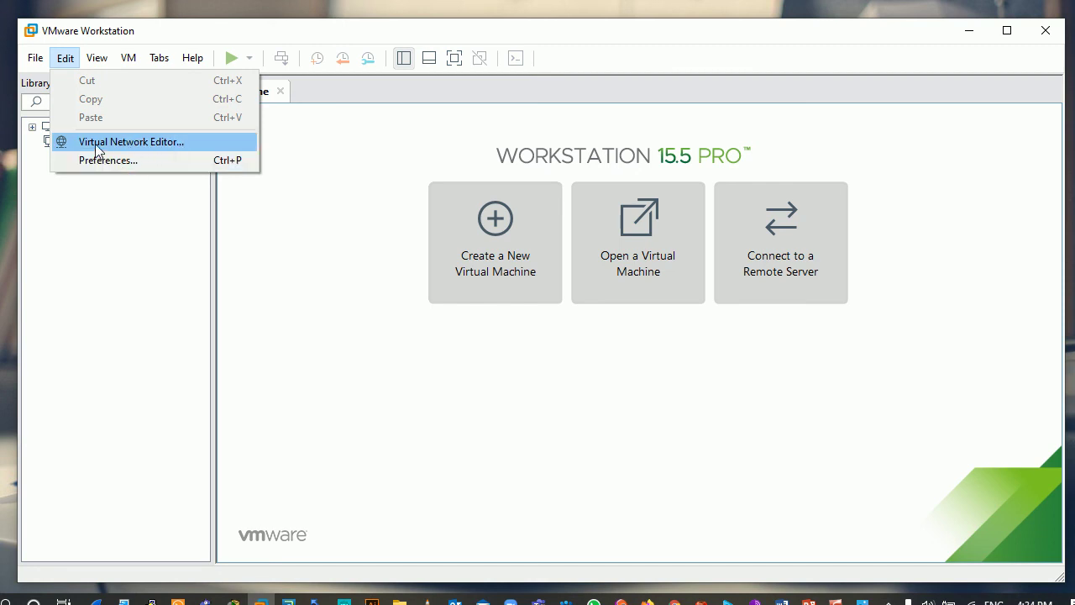
mouse_move(124, 63)
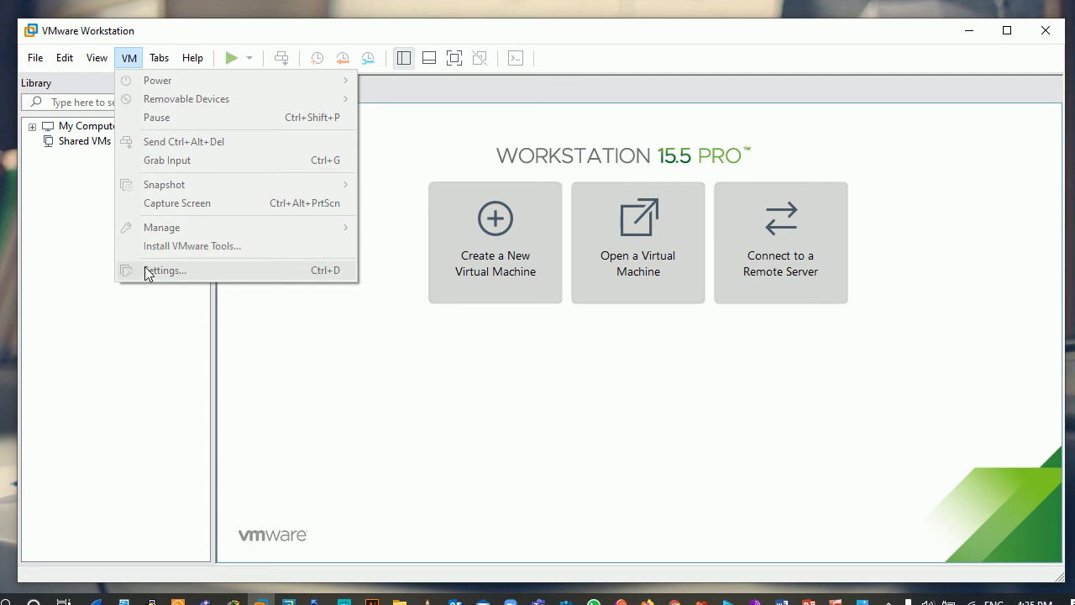
left_click(160, 57)
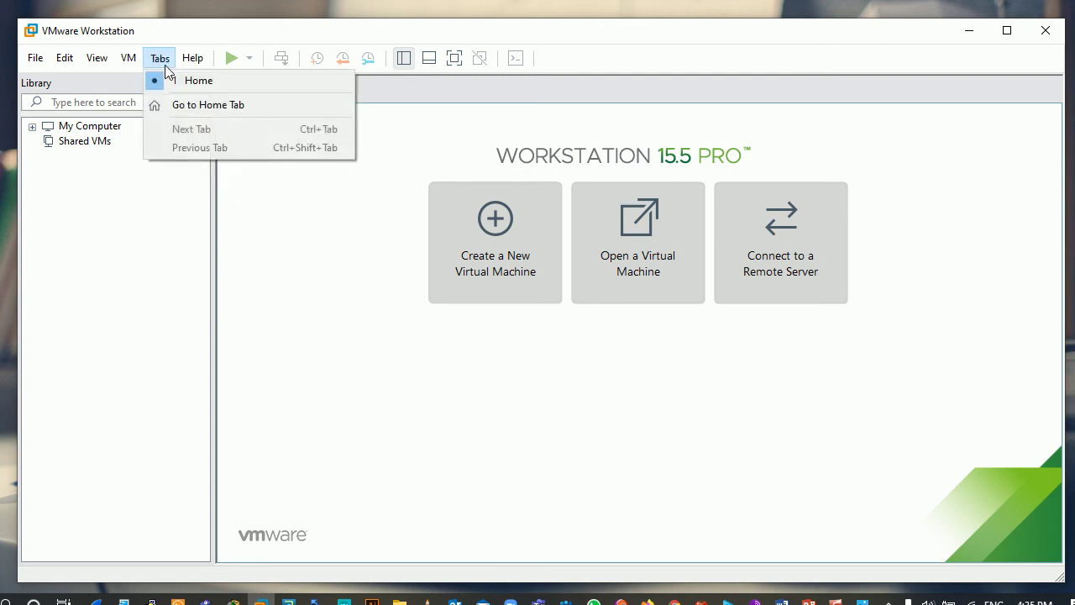
mouse_move(210, 61)
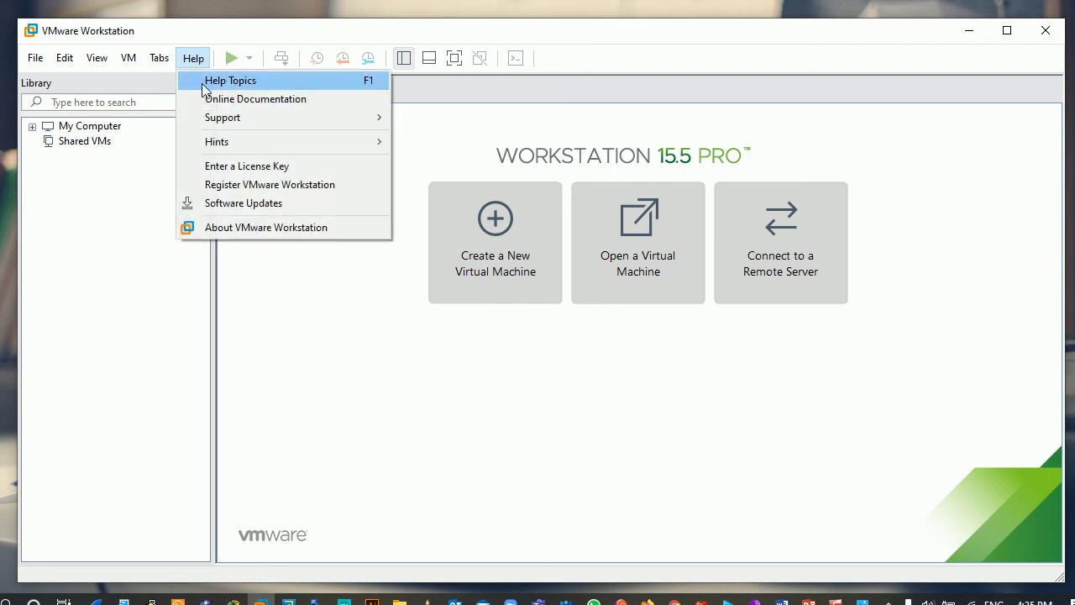
left_click(592, 53)
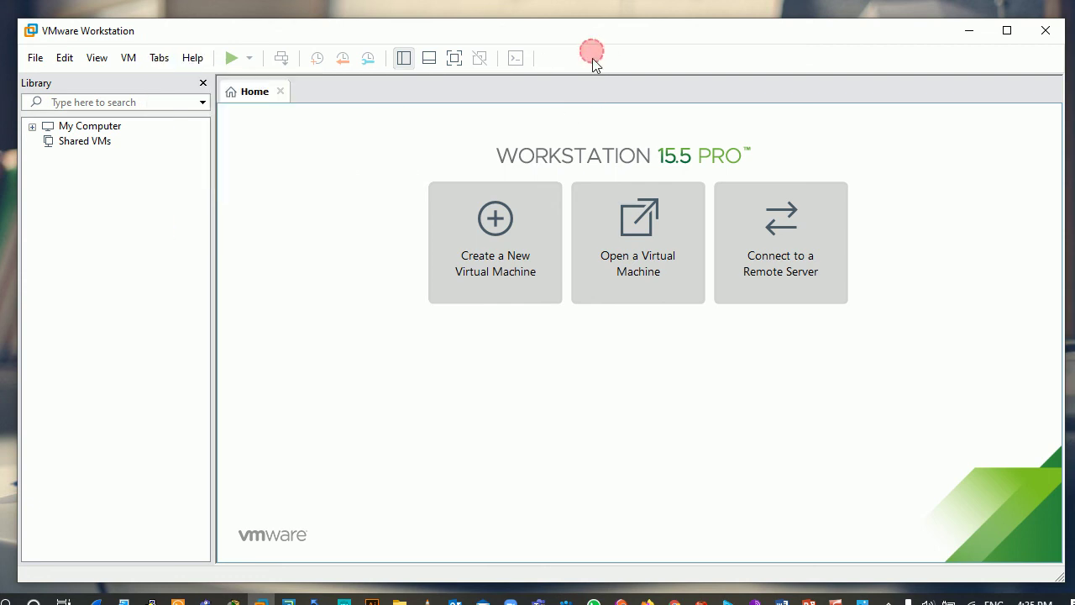
- Show the thumbnail bar for open virtual machines and hide it again
left_click(429, 57)
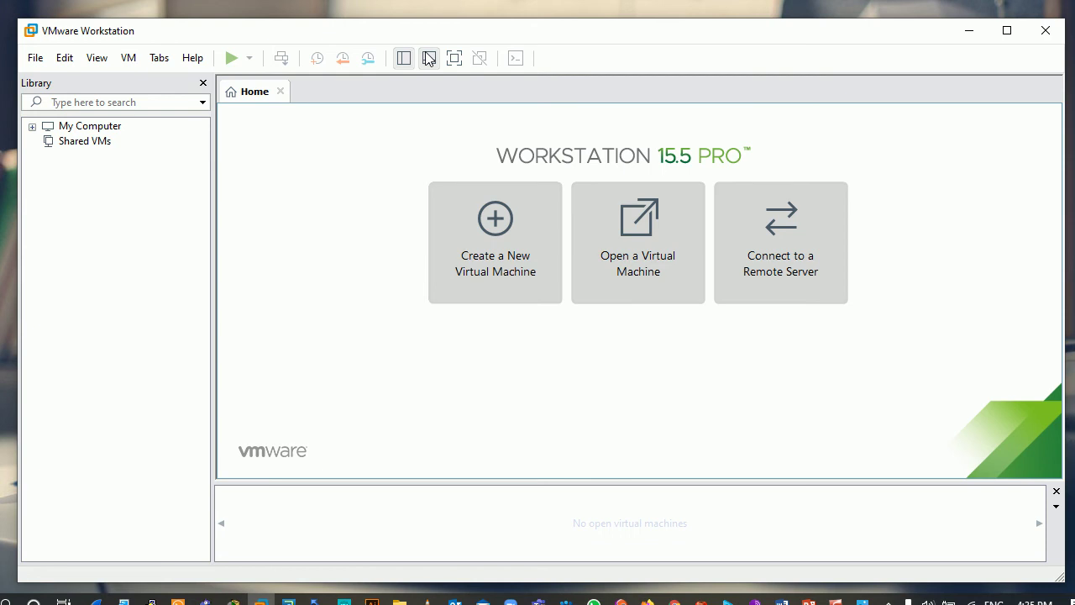
left_click(428, 57)
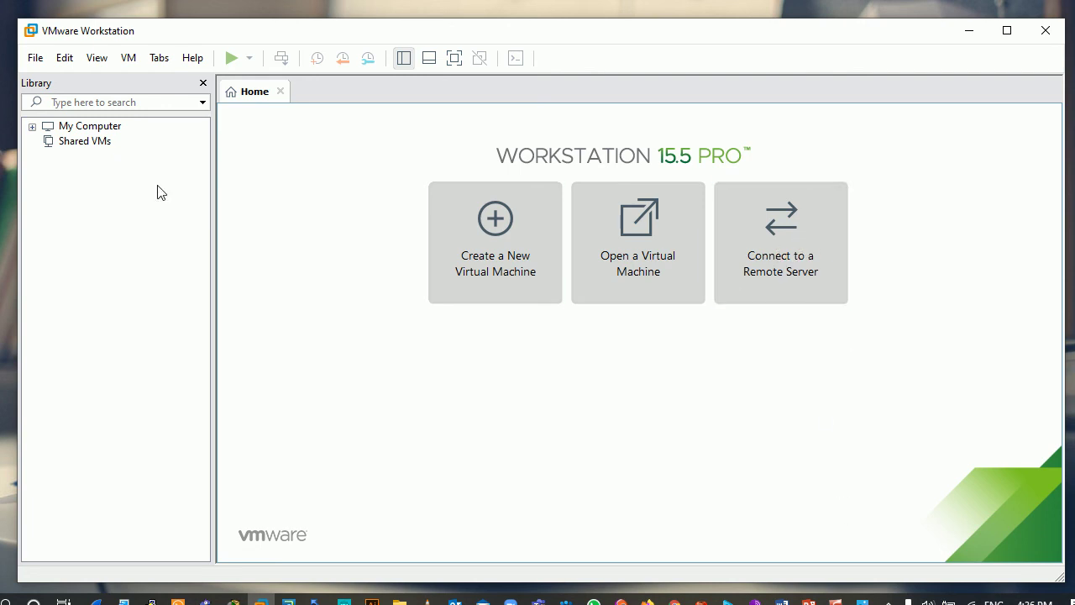
- Expand the My Computer group, view the Windows XP Professional virtual machine's summary and close it
left_click(32, 127)
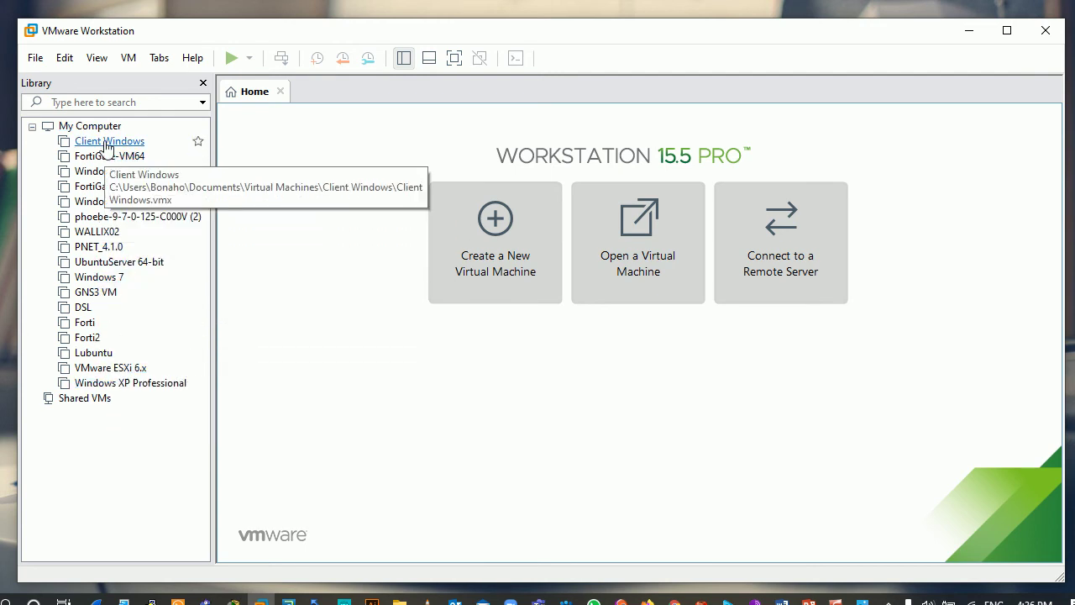
left_click(119, 384)
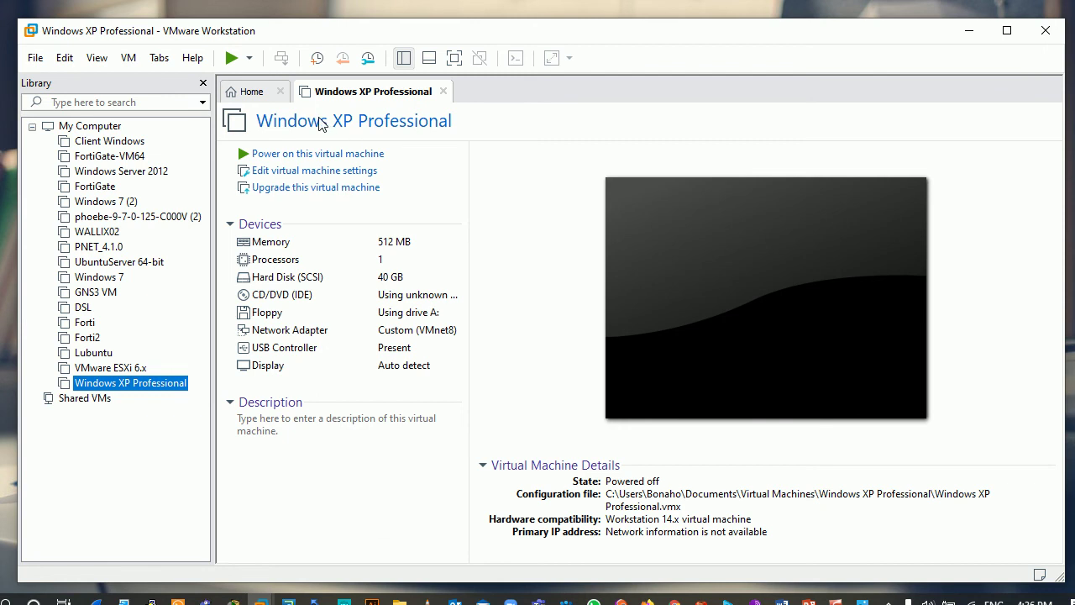
left_click(445, 92)
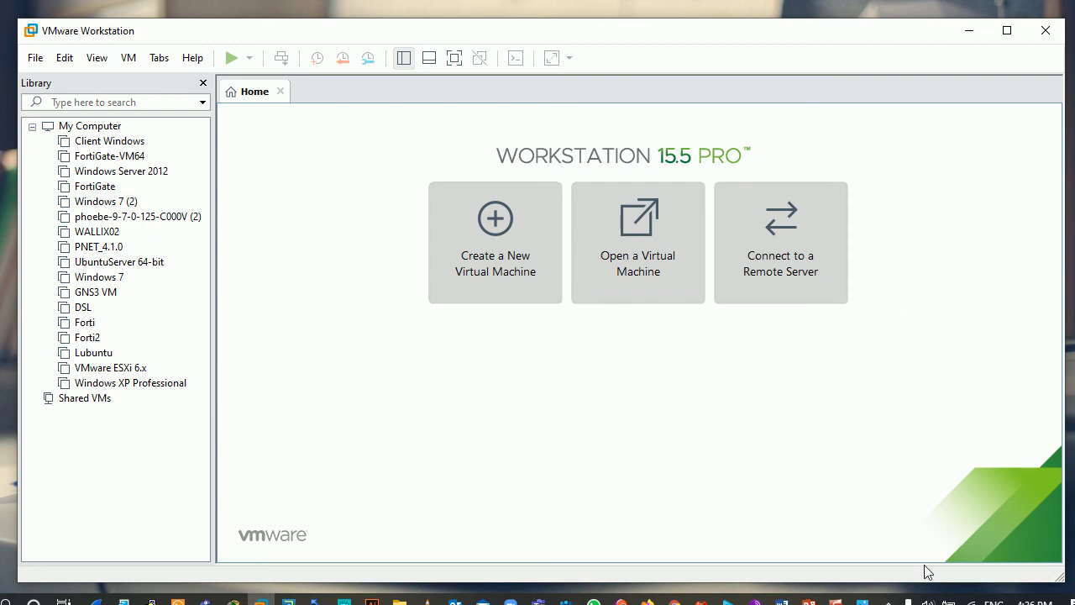
left_click(890, 601)
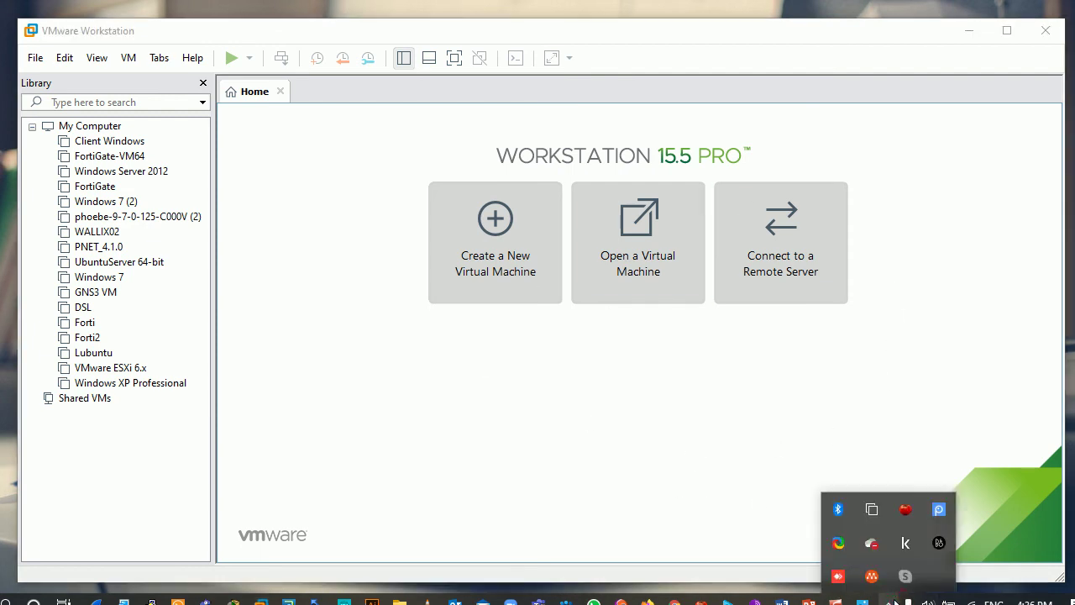
left_click(938, 515)
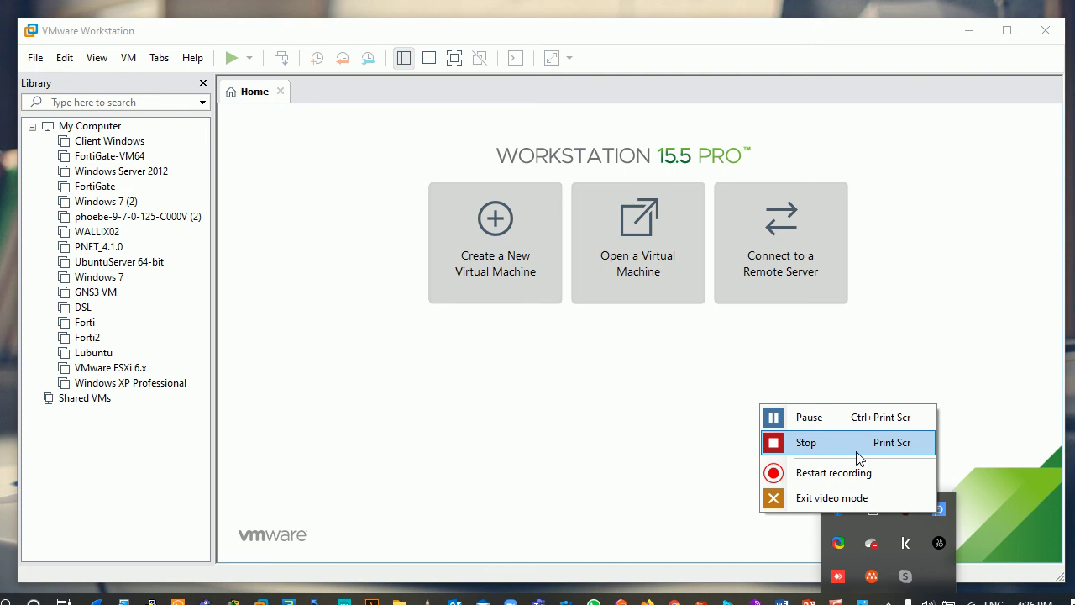
left_click(557, 430)
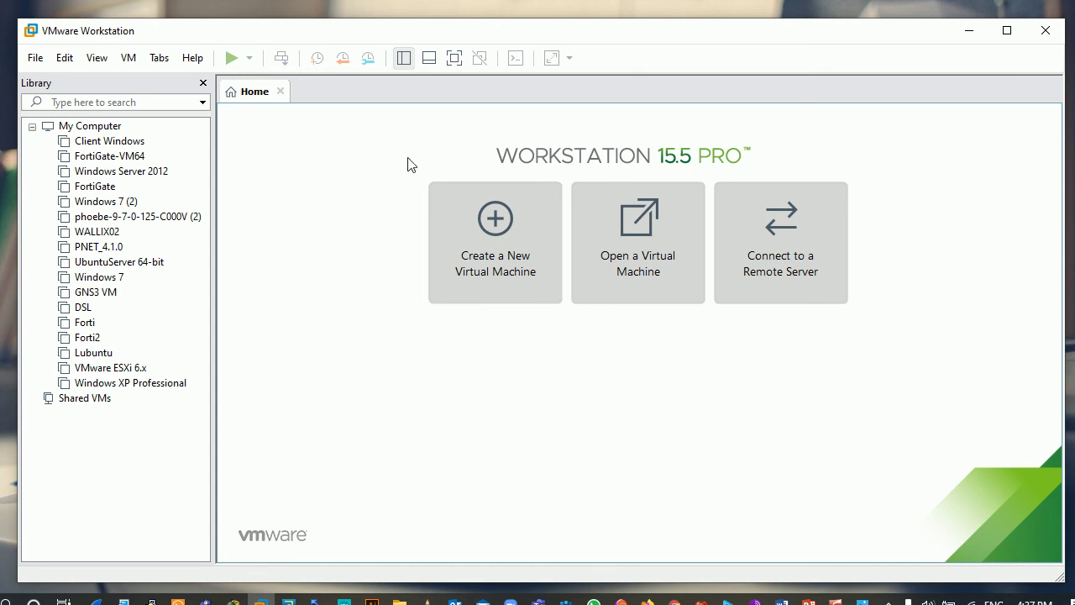
- Minimize VMware Workstation, switch to Chrome and load google.com in a separate browser tab
left_click(966, 31)
left_click(675, 602)
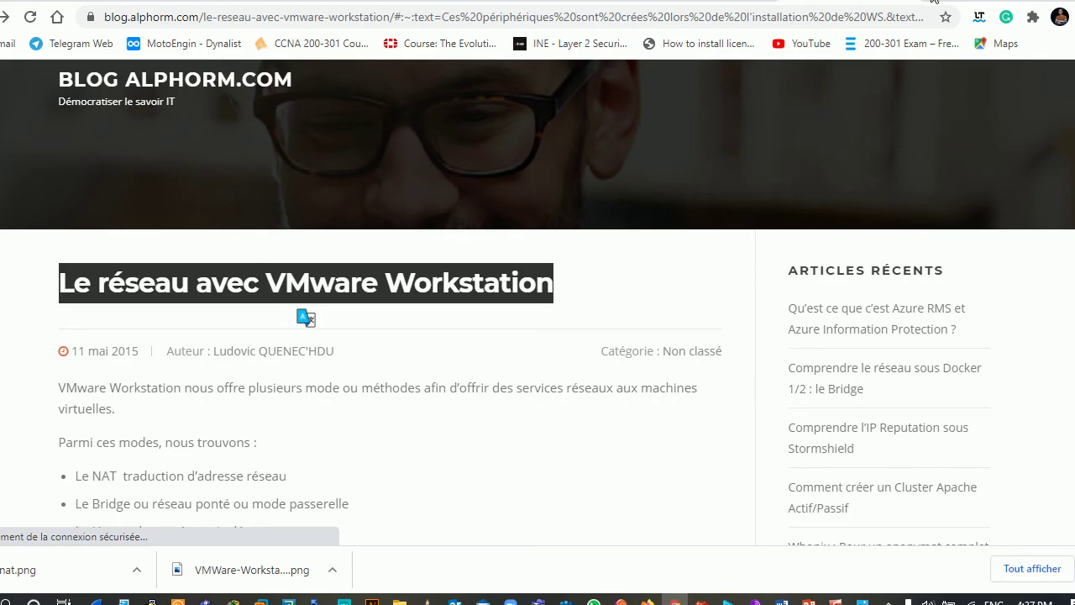
left_click(934, 2)
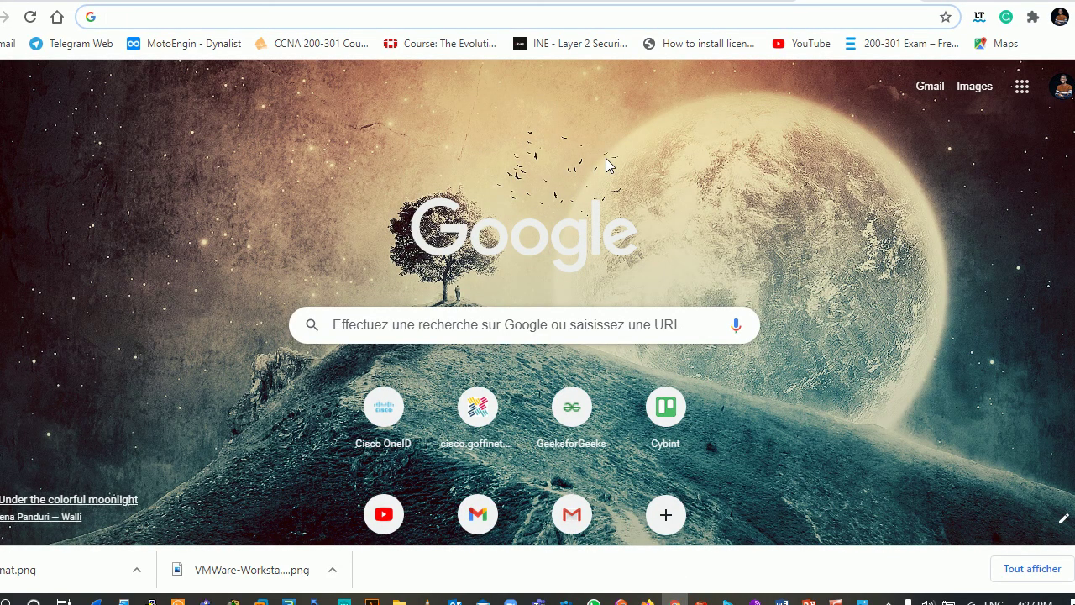
type("goog")
key("Return")
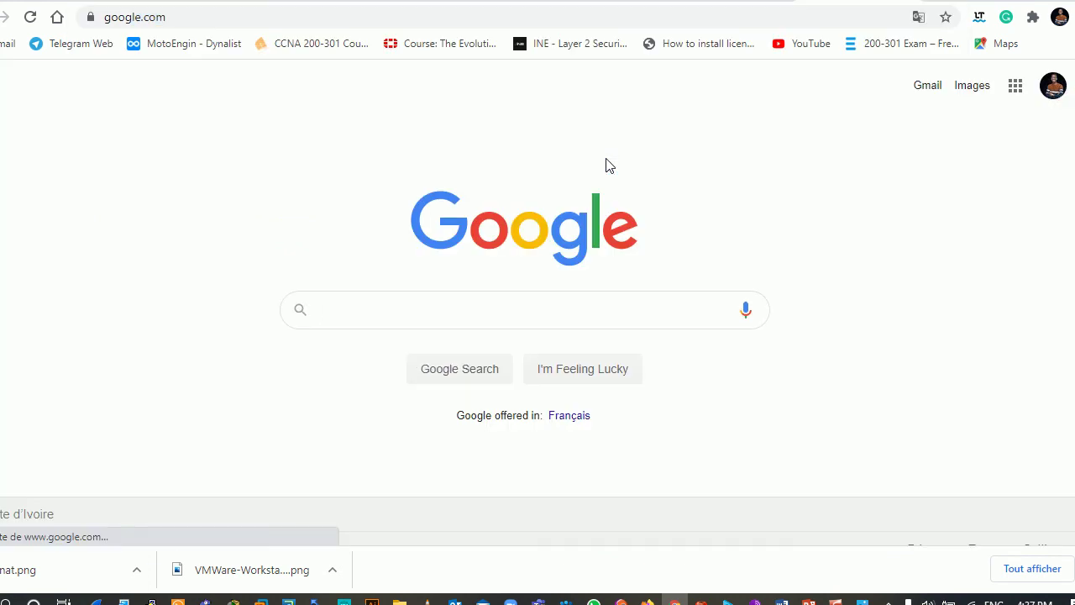
- Search Google for "vmware workstation" and open the official Workstation Pro product page on vmware.com
type("v")
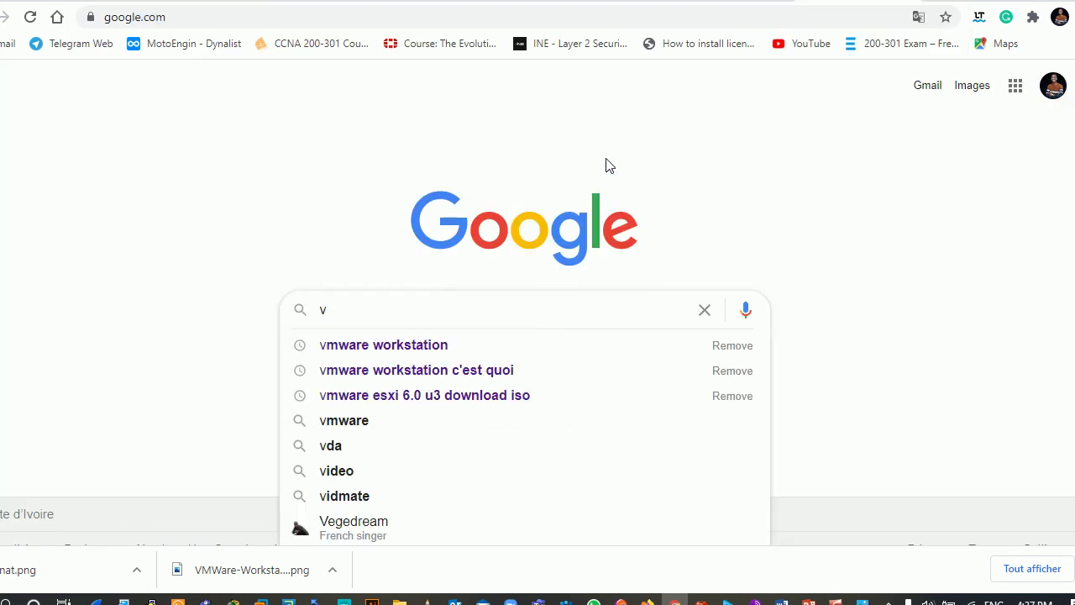
key("Down")
key("Return")
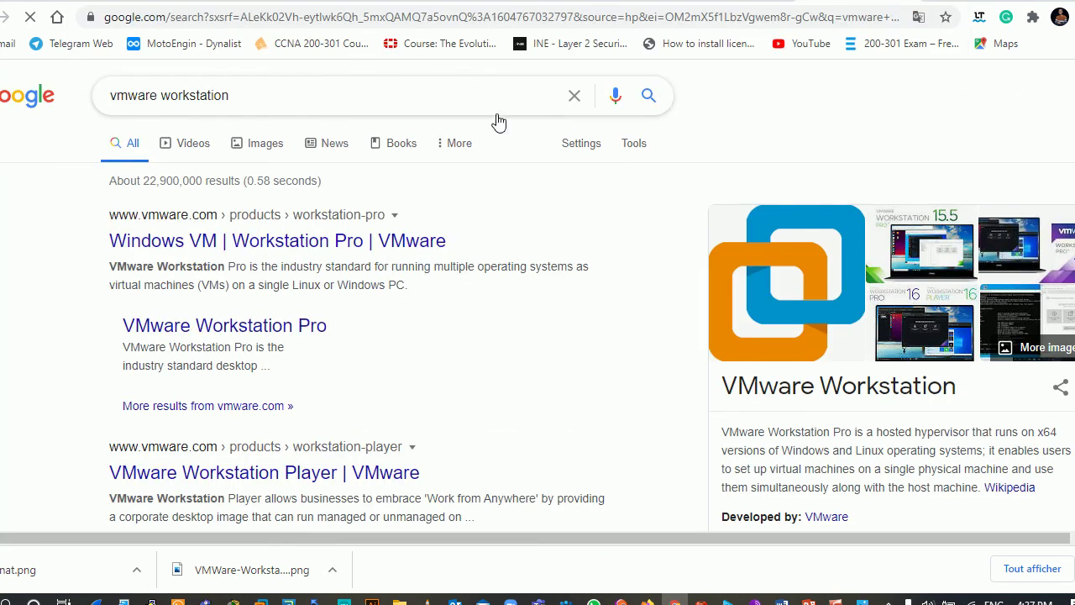
left_click(173, 210)
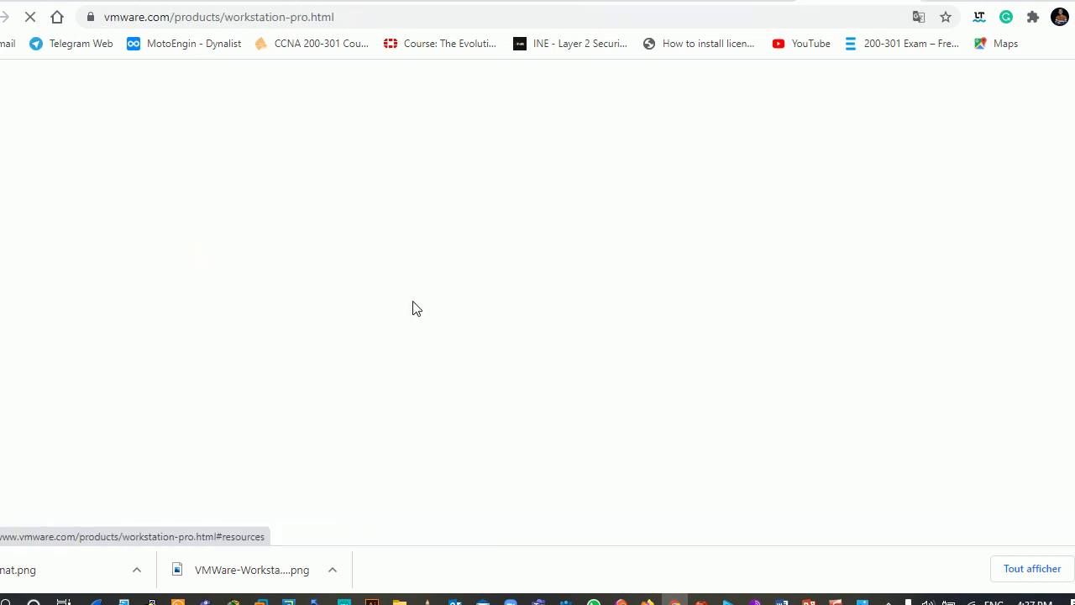
- Examine the Product Downloads and Free Product Downloads lists for Workstation Pro and Workstation Player, and minimize the browser
scroll(626, 372, "down", 3)
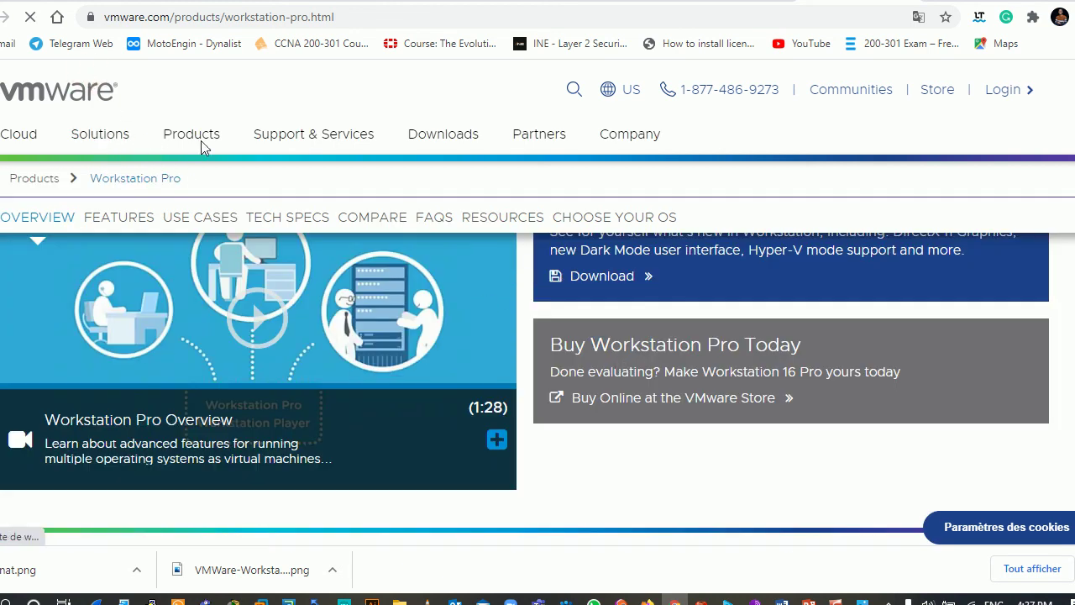
left_click(438, 137)
left_click(471, 135)
left_click(439, 131)
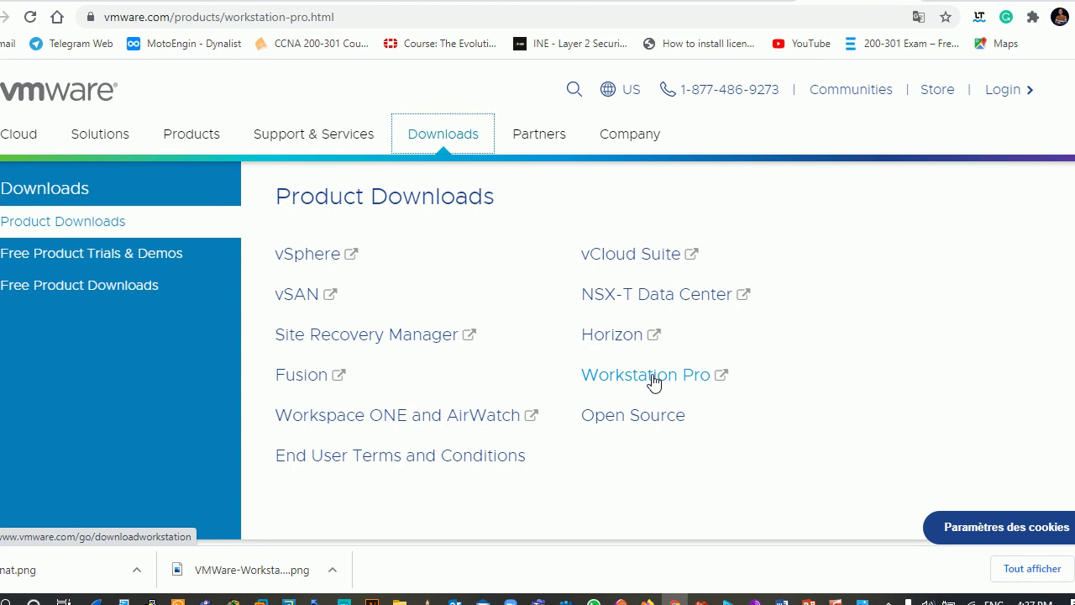
mouse_move(98, 285)
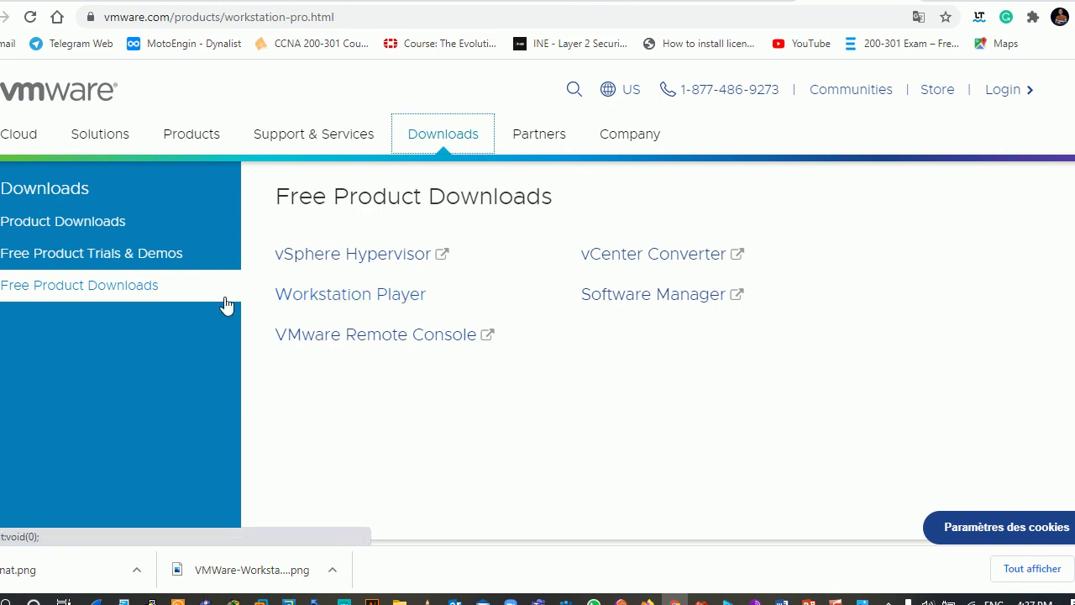
mouse_move(101, 225)
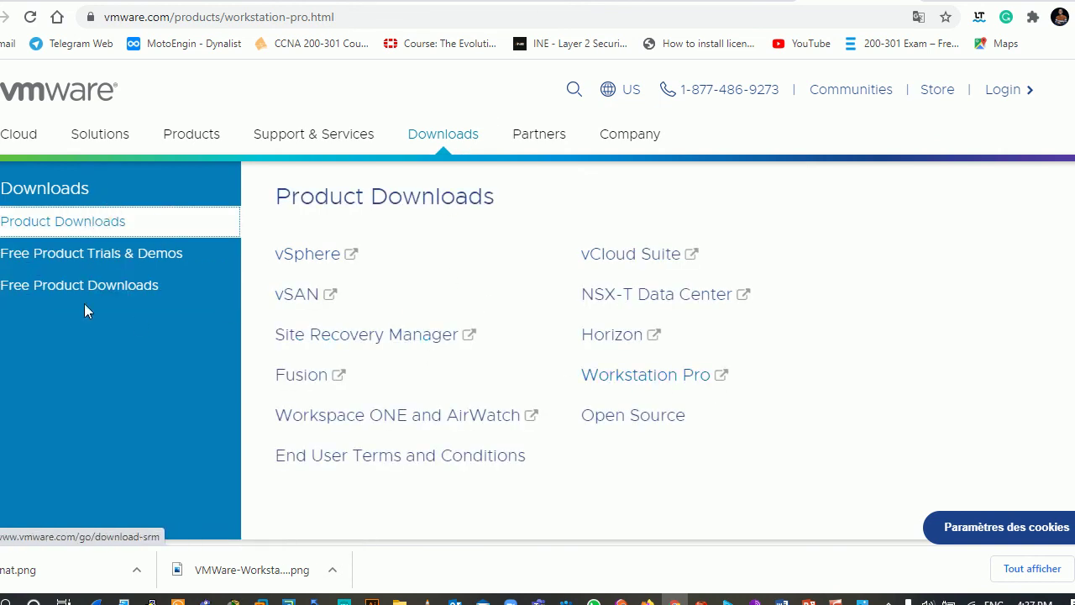
mouse_move(53, 287)
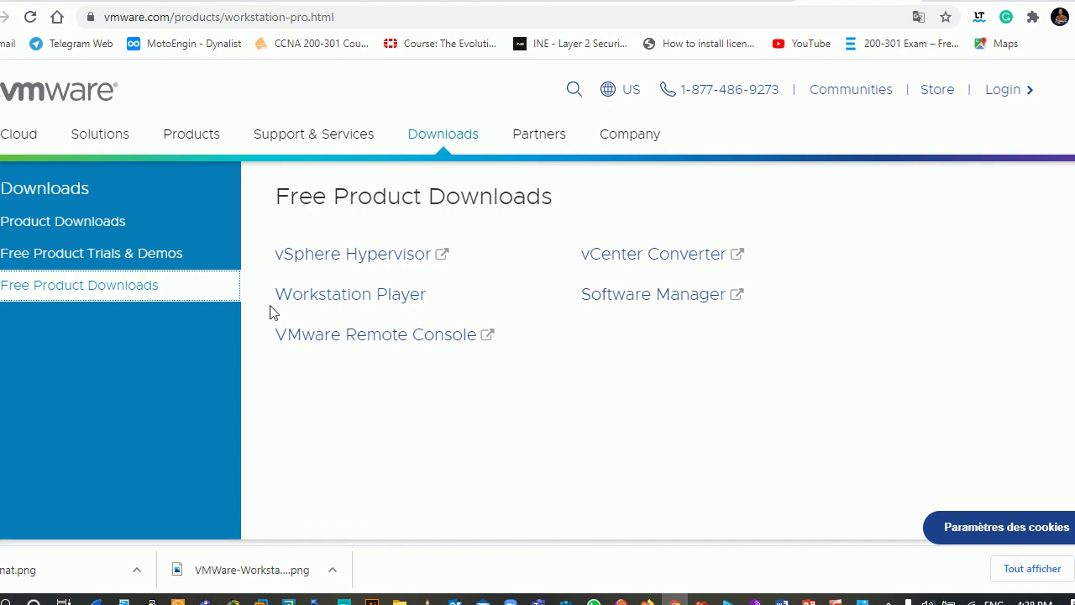
left_click_drag(476, 302, 469, 274)
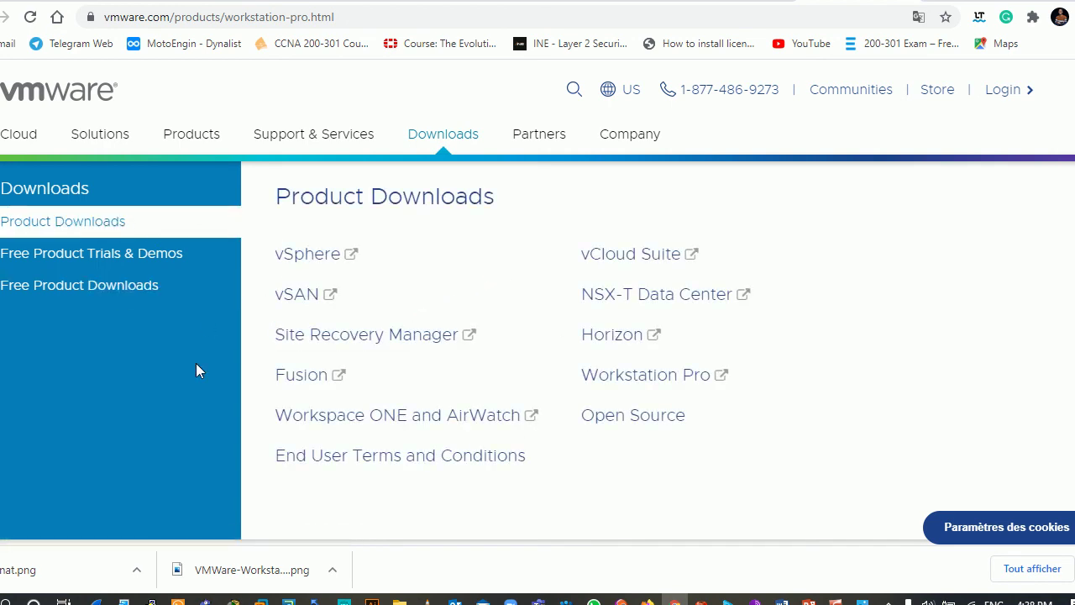
left_click(1003, 15)
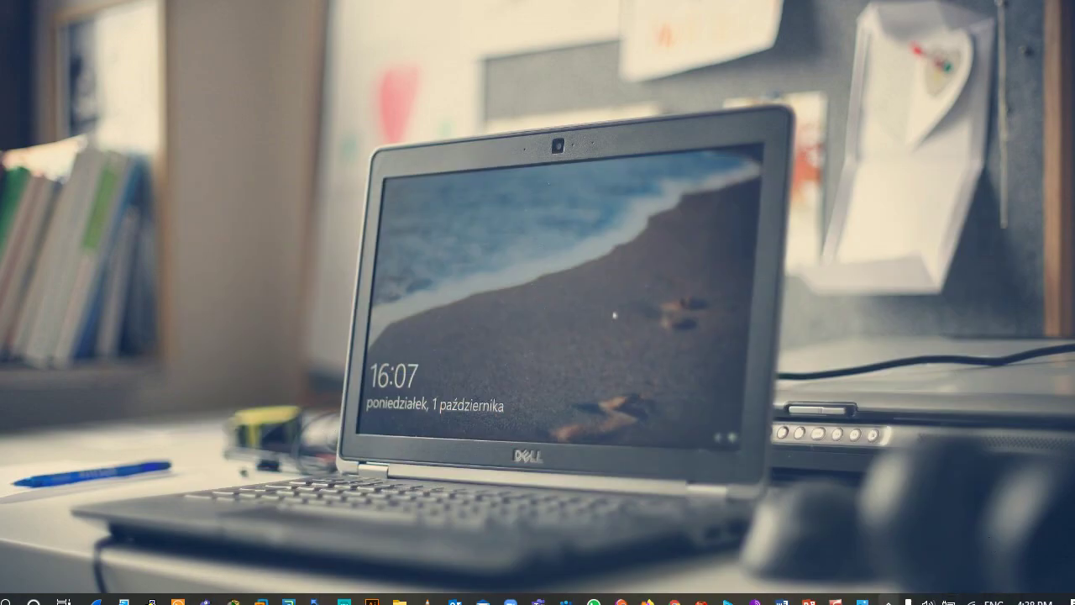
left_click(888, 602)
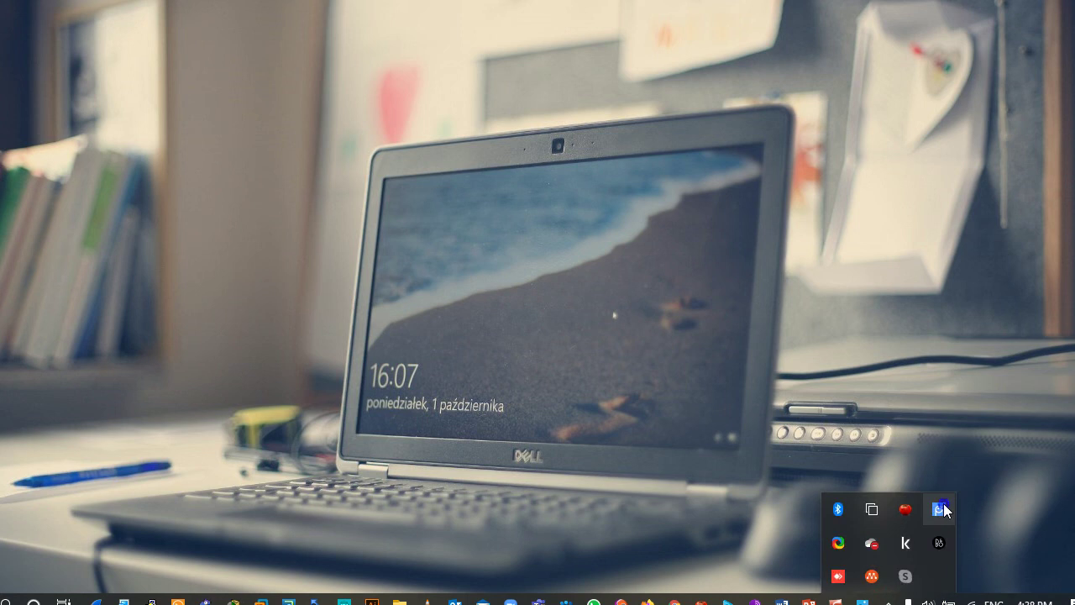
right_click(941, 505)
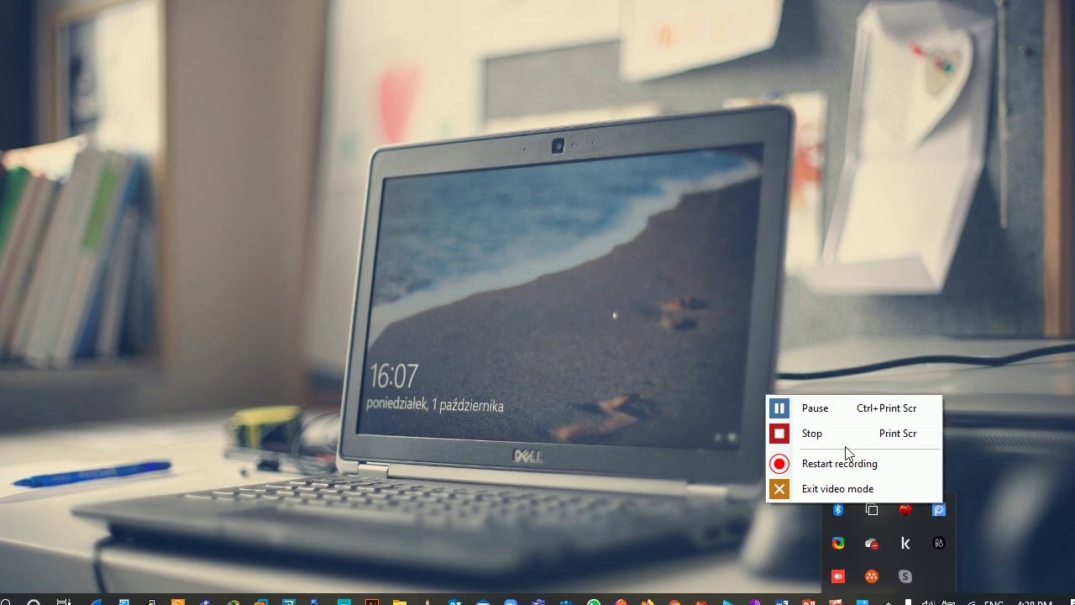